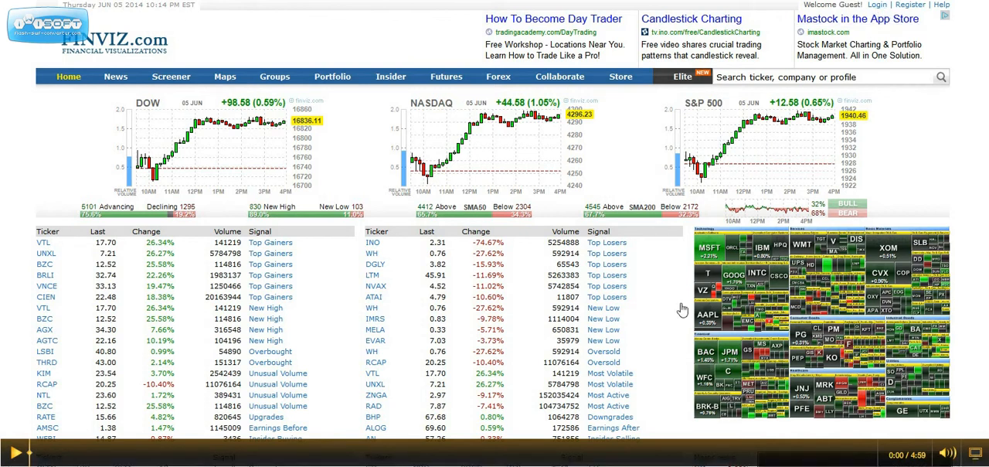
Open the stock screener and show the complete set of descriptive, fundamental and technical filters.
{"action": "left_click", "coordinate": [172, 78]}
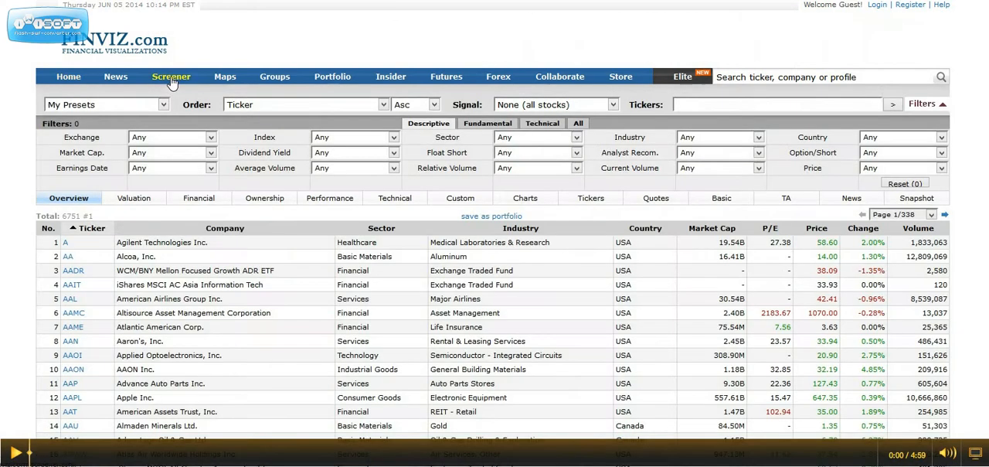
{"action": "scroll", "coordinate": [117, 245], "scroll_direction": "down", "scroll_amount": 1}
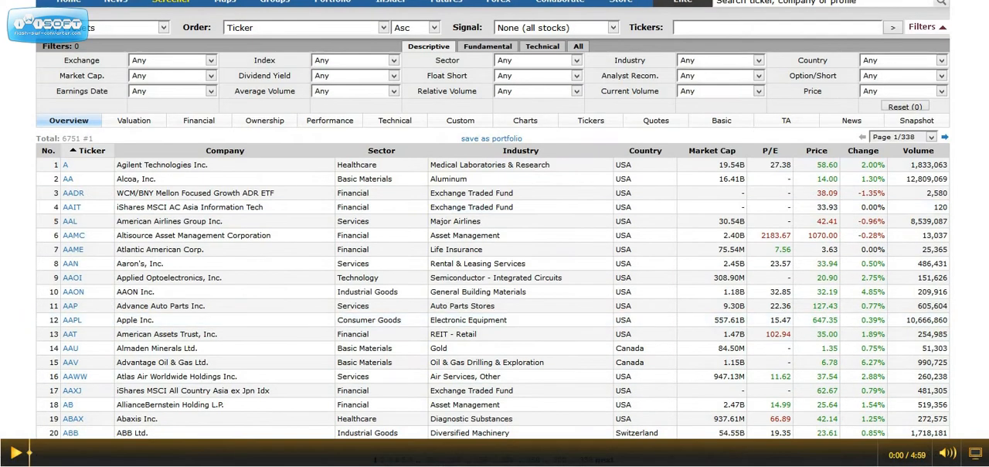
{"action": "scroll", "coordinate": [70, 168], "scroll_direction": "up", "scroll_amount": 1}
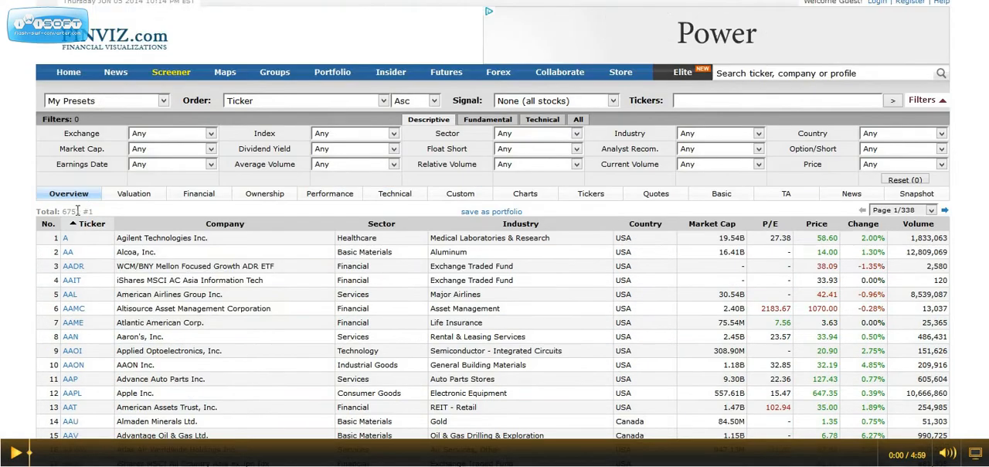
{"action": "left_click_drag", "start_coordinate": [63, 211], "coordinate": [83, 212]}
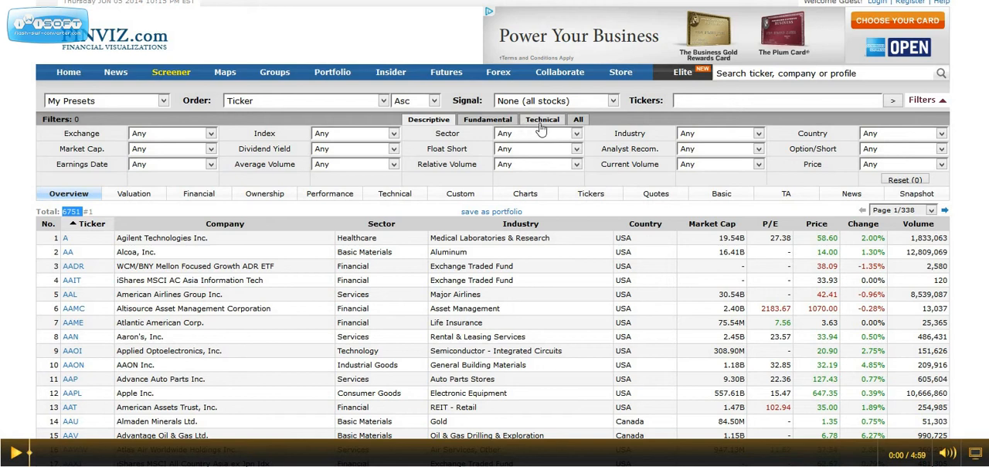
{"action": "left_click", "coordinate": [577, 121]}
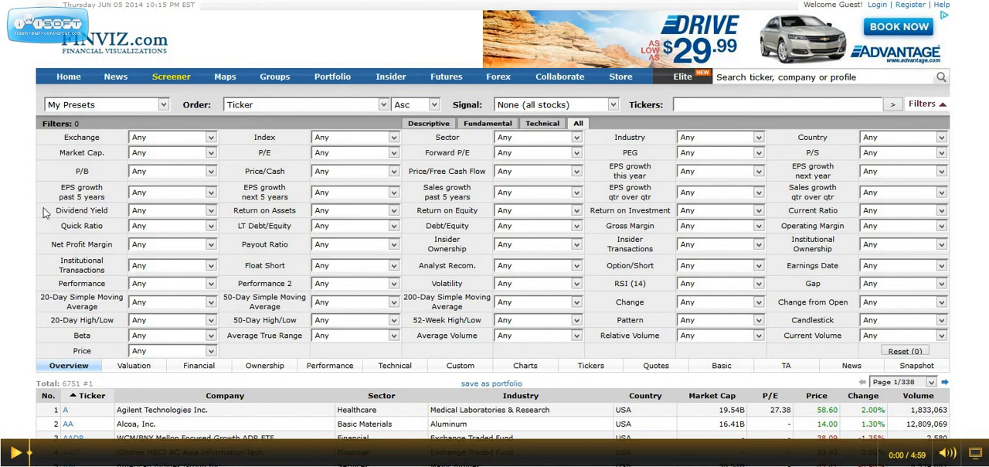
Filter the stocks by a dividend yield over 2% and a payout ratio under 60%.
{"action": "left_click_drag", "start_coordinate": [47, 213], "coordinate": [117, 215]}
{"action": "left_click", "coordinate": [214, 215]}
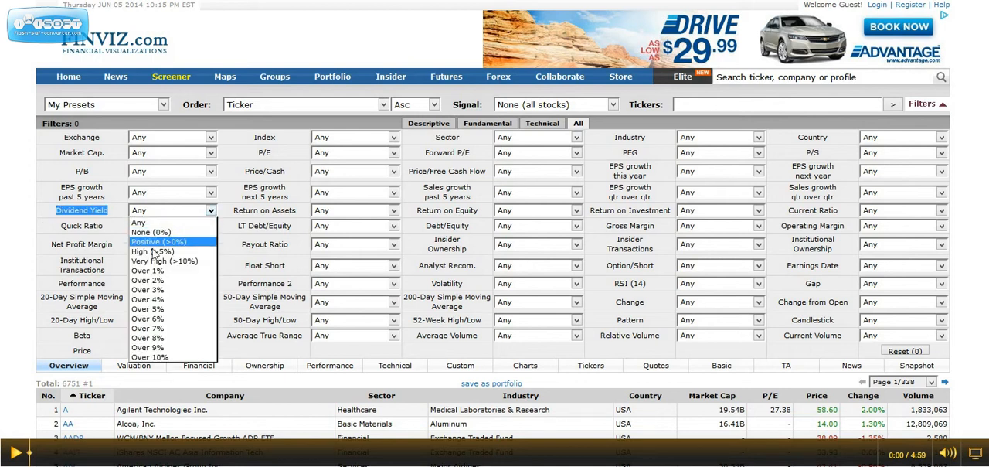
{"action": "left_click", "coordinate": [154, 283]}
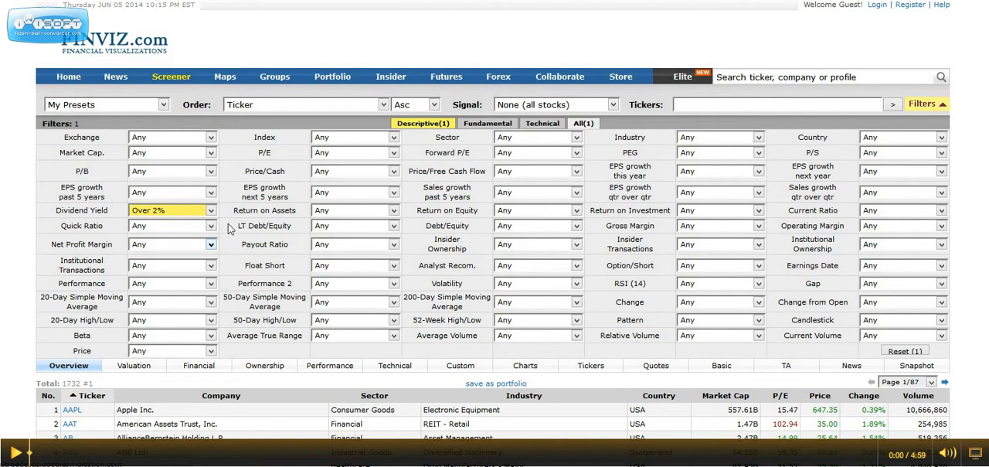
{"action": "mouse_move", "coordinate": [284, 251]}
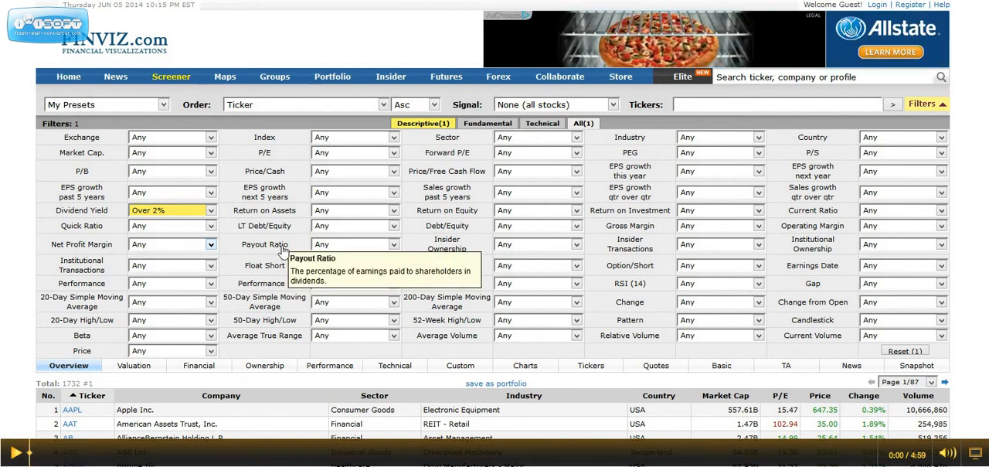
{"action": "left_click", "coordinate": [394, 246]}
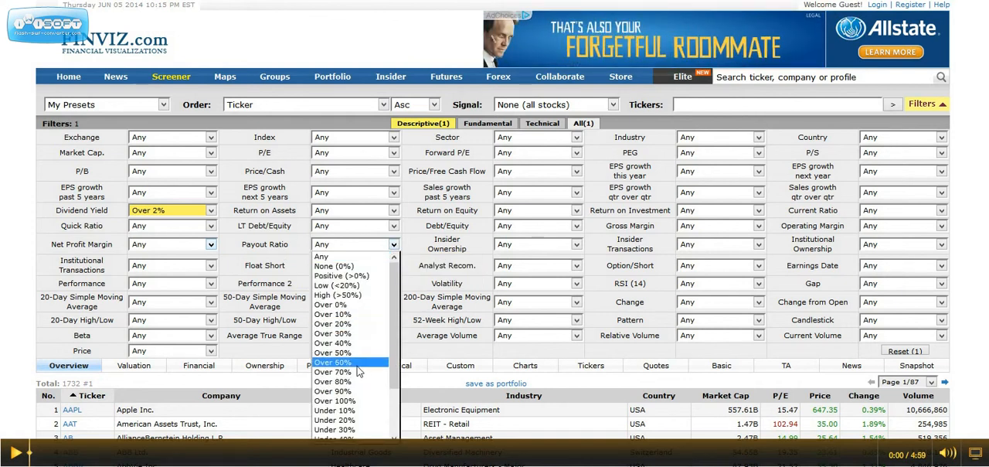
{"action": "left_click_drag", "start_coordinate": [393, 383], "coordinate": [394, 414]}
{"action": "left_click", "coordinate": [341, 411]}
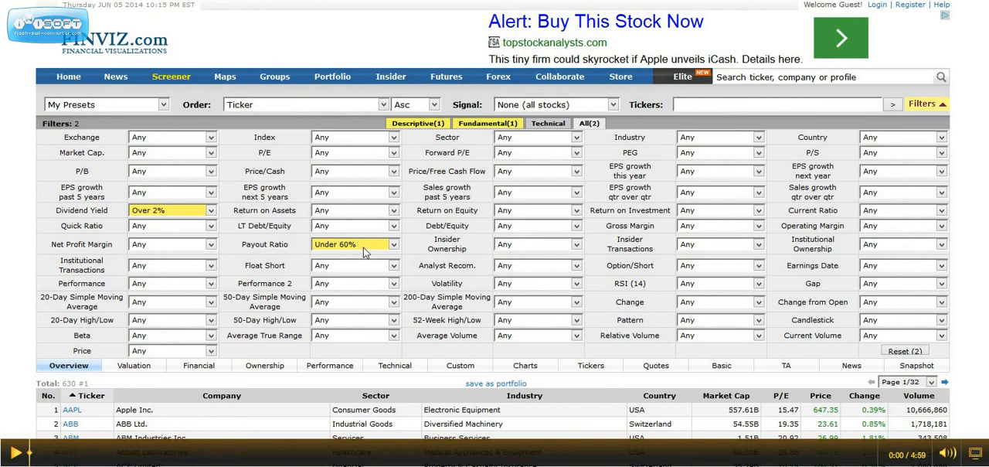
Limit both the P/E and the forward P/E to under 20.
{"action": "left_click", "coordinate": [394, 153]}
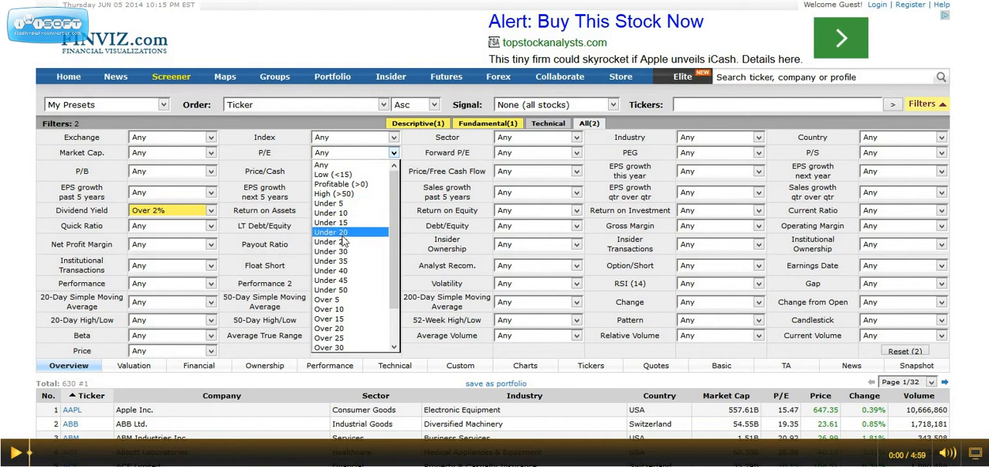
{"action": "left_click", "coordinate": [343, 234]}
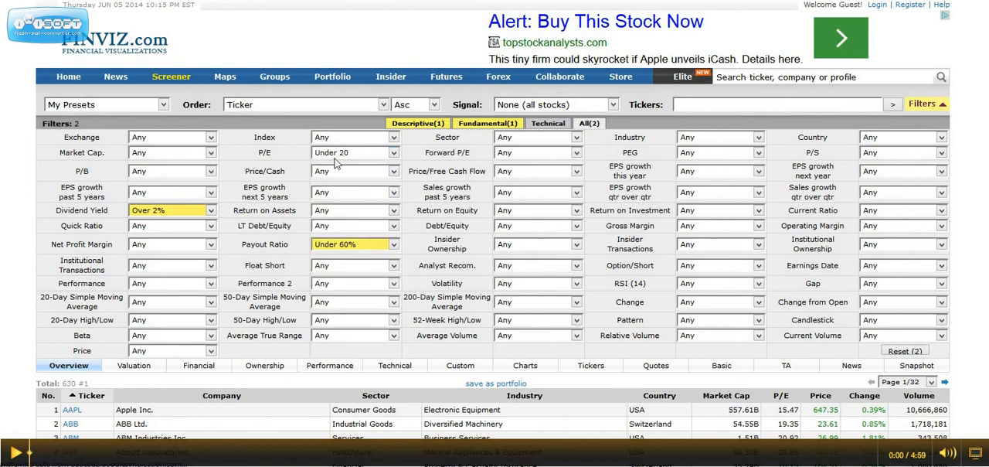
{"action": "left_click", "coordinate": [574, 153]}
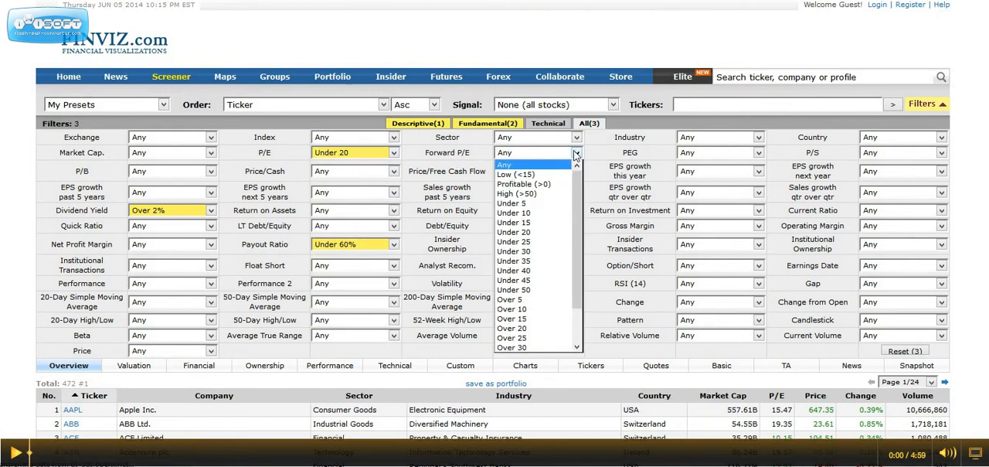
{"action": "left_click", "coordinate": [523, 232]}
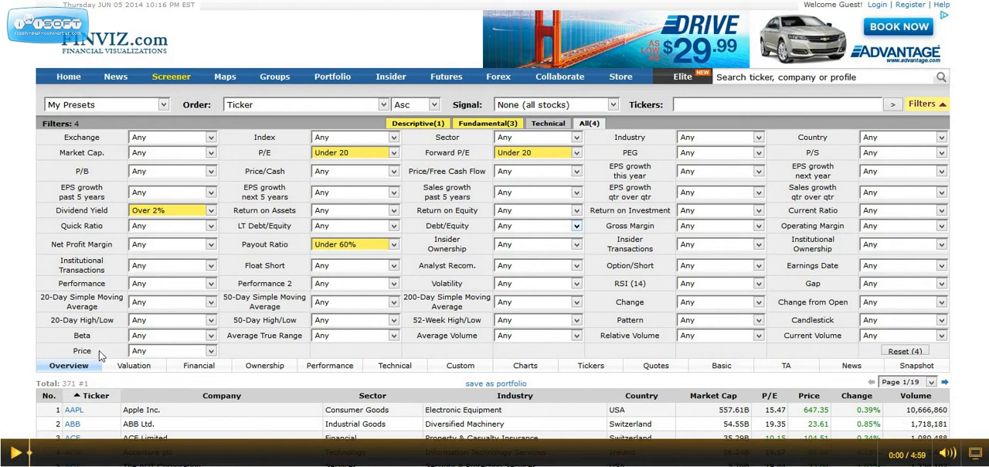
Set EPS growth for the next 5 years to over 5% and sales growth for the past 5 years to positive.
{"action": "left_click", "coordinate": [394, 193]}
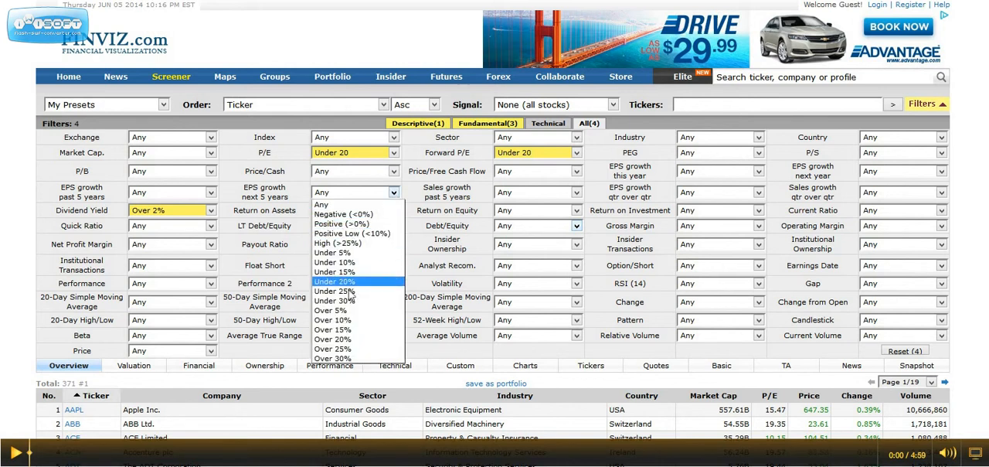
{"action": "left_click", "coordinate": [346, 313]}
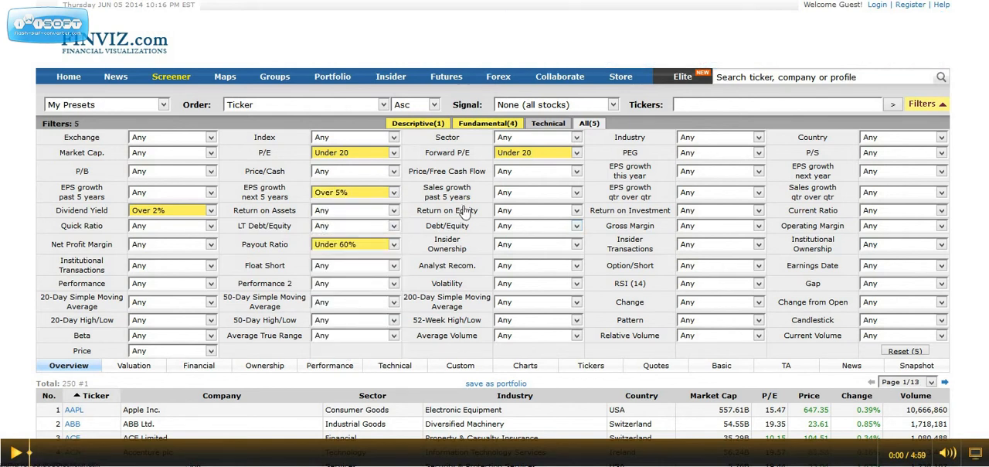
{"action": "left_click", "coordinate": [576, 194]}
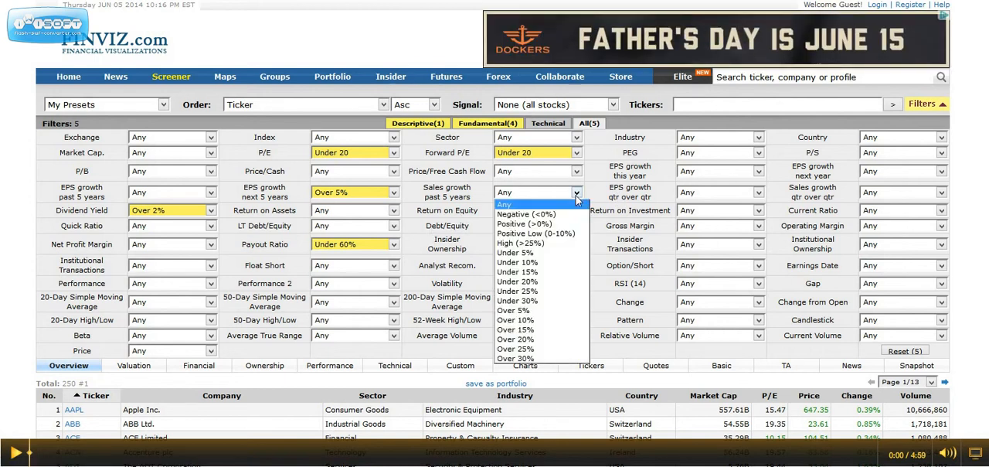
{"action": "left_click", "coordinate": [557, 224]}
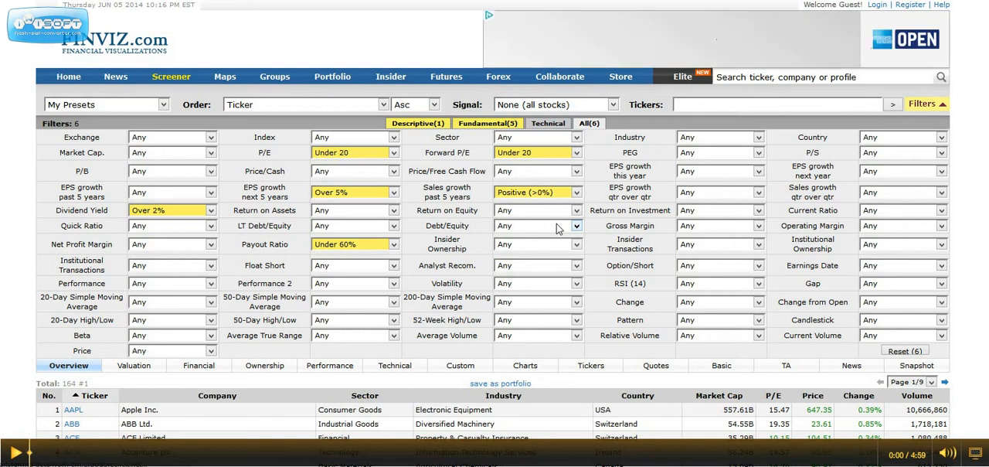
Set EPS growth this year and quarter over quarter to positive, and EPS growth next year to over 5%.
{"action": "left_click", "coordinate": [760, 173]}
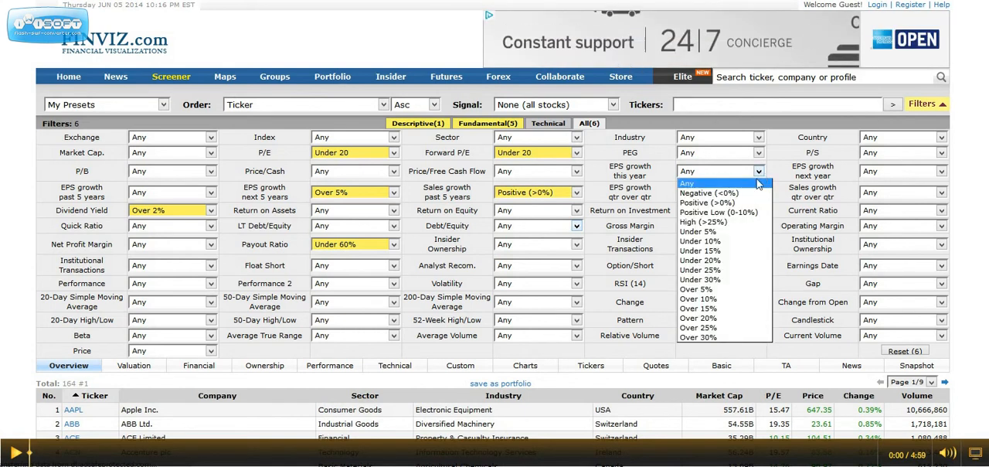
{"action": "left_click", "coordinate": [754, 203]}
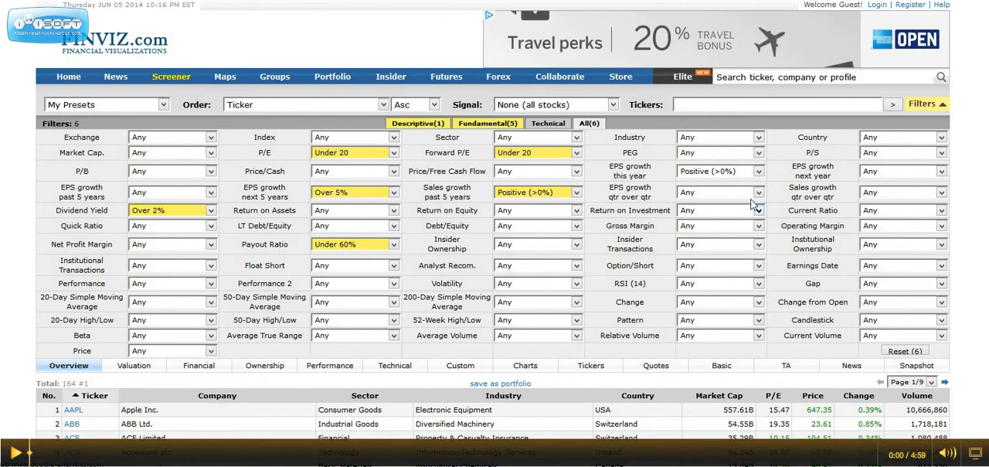
{"action": "left_click", "coordinate": [758, 192]}
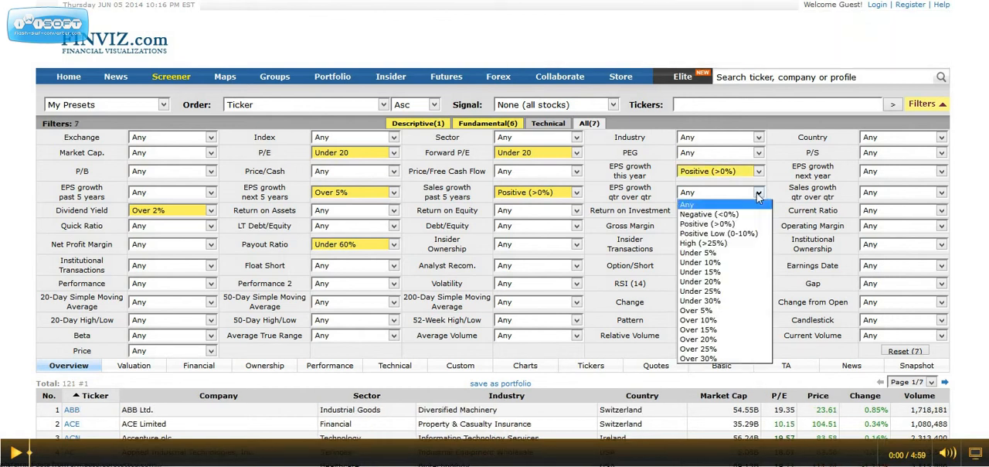
{"action": "left_click", "coordinate": [731, 224]}
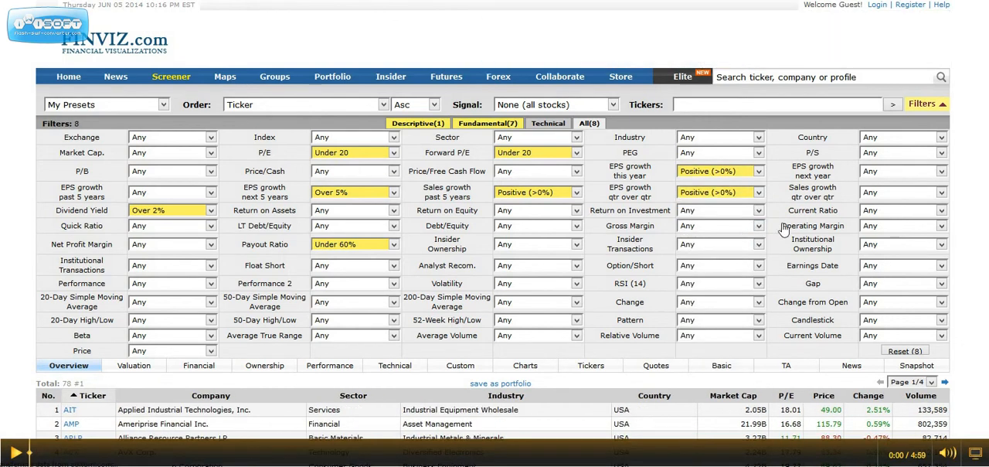
{"action": "left_click", "coordinate": [943, 171]}
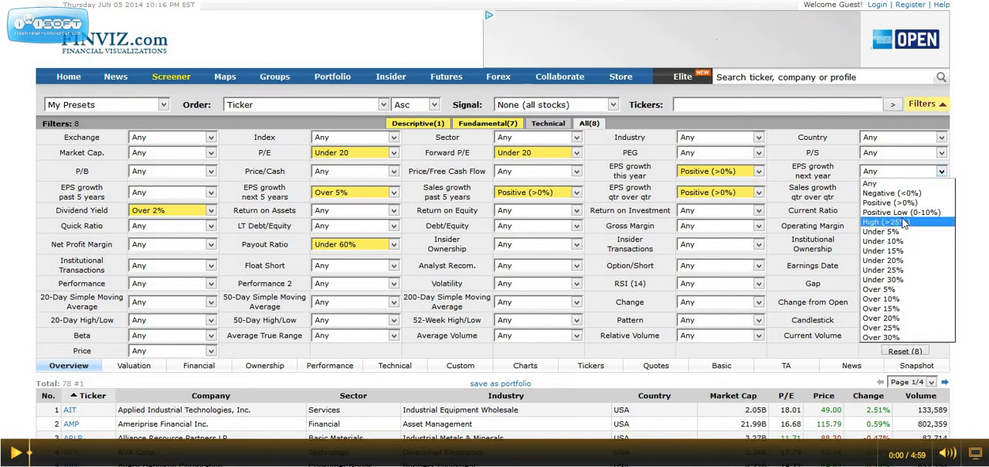
{"action": "left_click", "coordinate": [888, 290]}
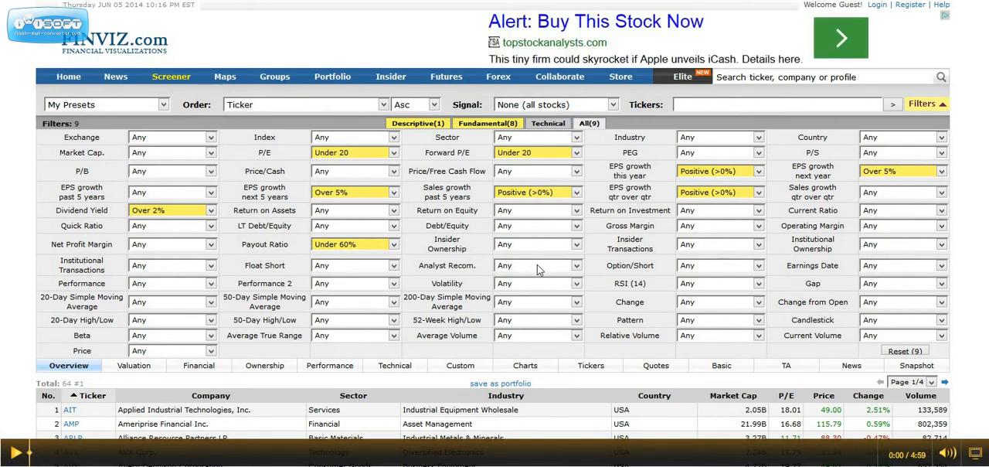
Limit both debt/equity and long-term debt/equity to under 0.9.
{"action": "left_click", "coordinate": [577, 226]}
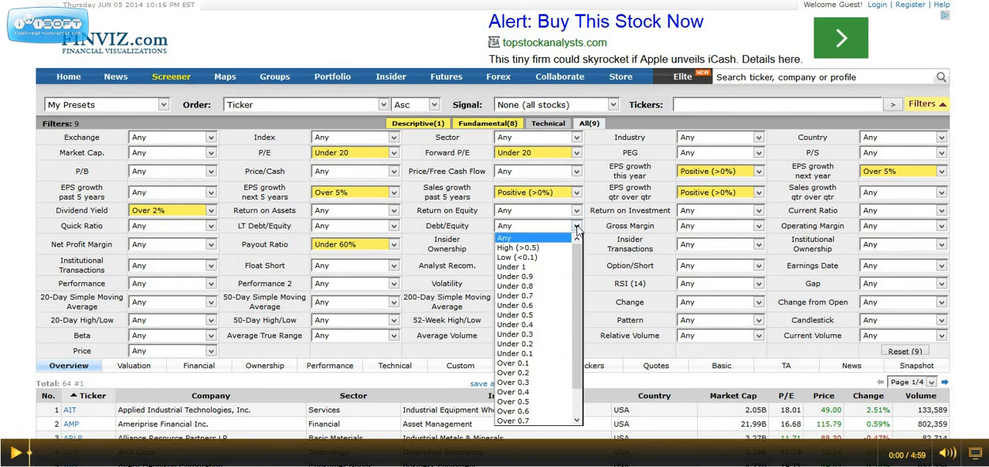
{"action": "left_click", "coordinate": [526, 278]}
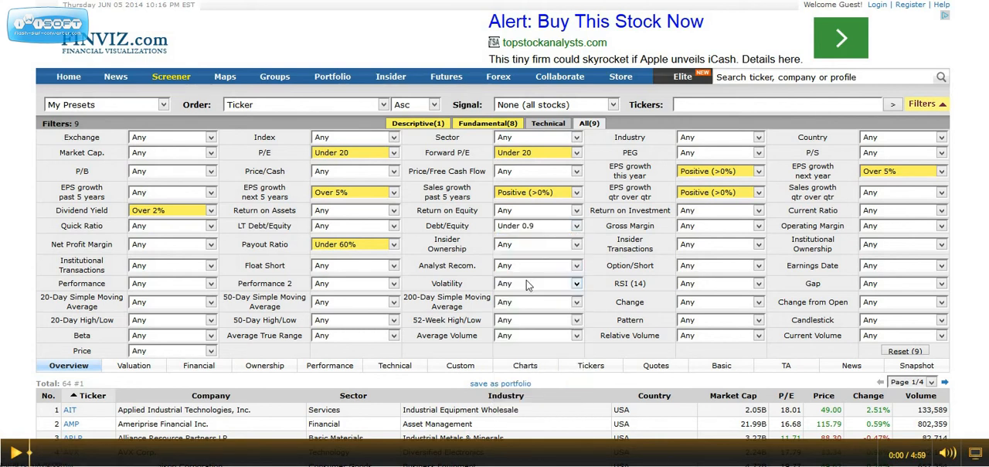
{"action": "left_click", "coordinate": [393, 227]}
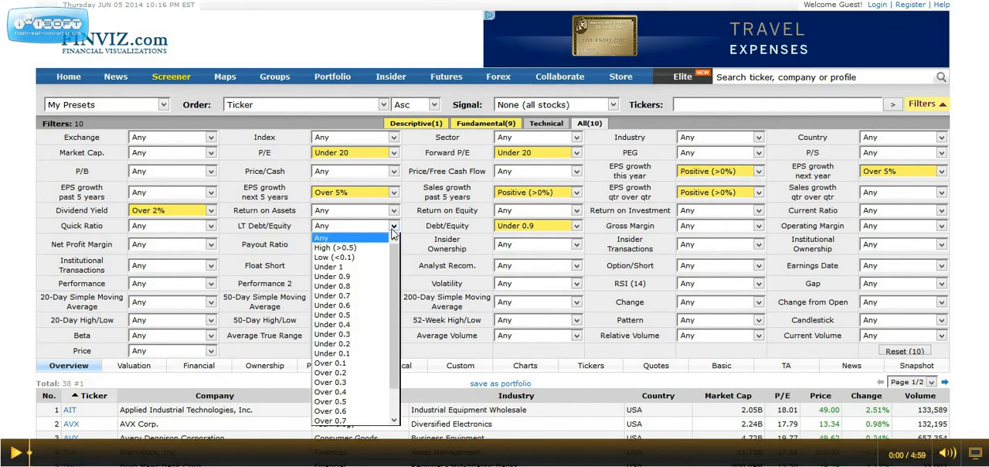
{"action": "left_click", "coordinate": [344, 276]}
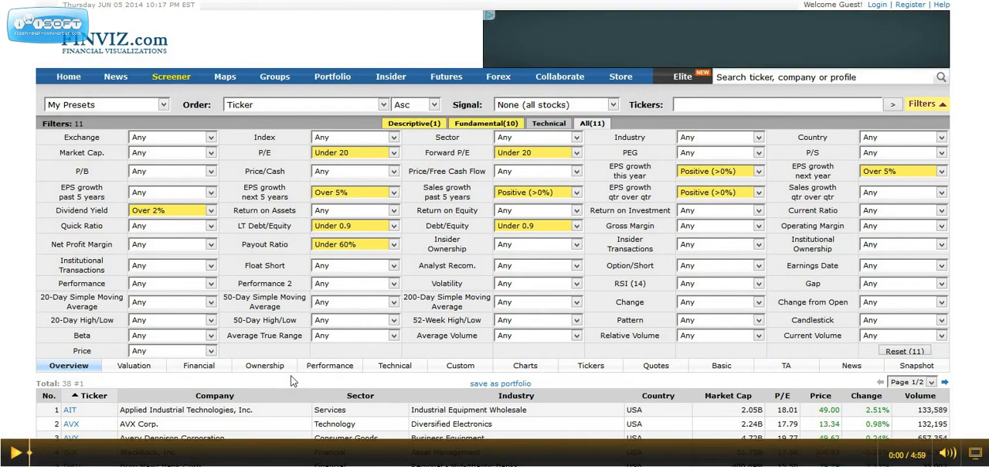
Set the return on investment filter to over +5%, raise it to over +10%, and review the list of matching stocks.
{"action": "scroll", "coordinate": [287, 378], "scroll_direction": "down", "scroll_amount": 2}
{"action": "scroll", "coordinate": [290, 377], "scroll_direction": "up", "scroll_amount": 2}
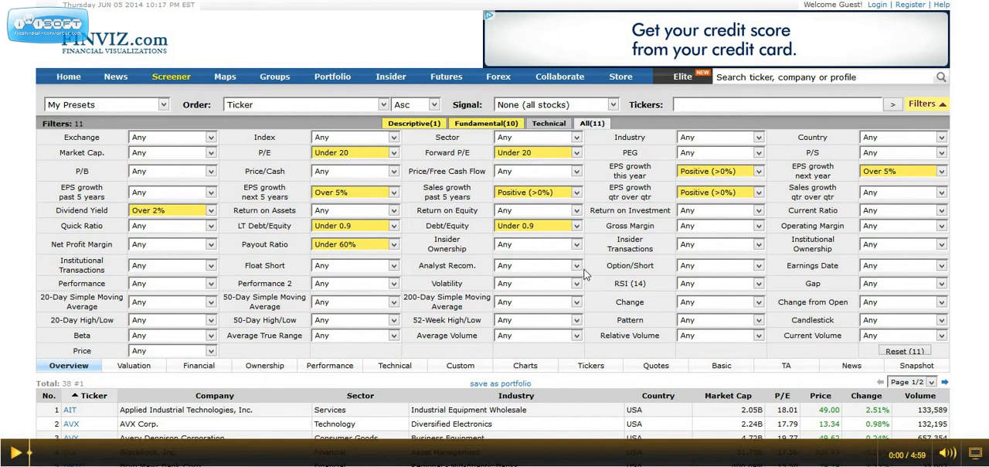
{"action": "left_click", "coordinate": [759, 213]}
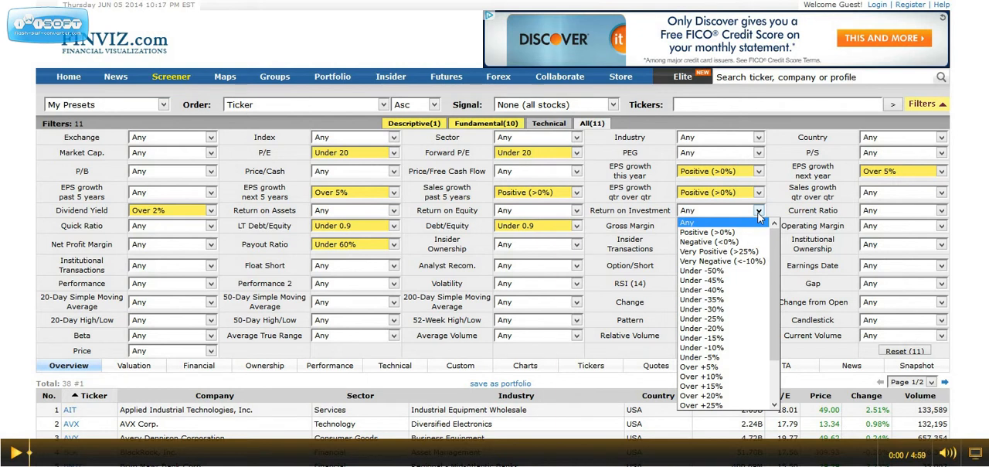
{"action": "left_click", "coordinate": [711, 367]}
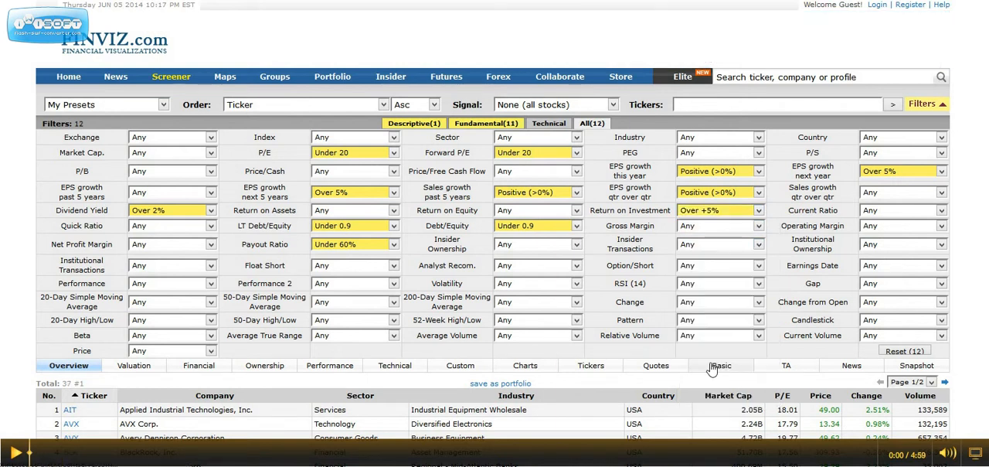
{"action": "left_click", "coordinate": [757, 211]}
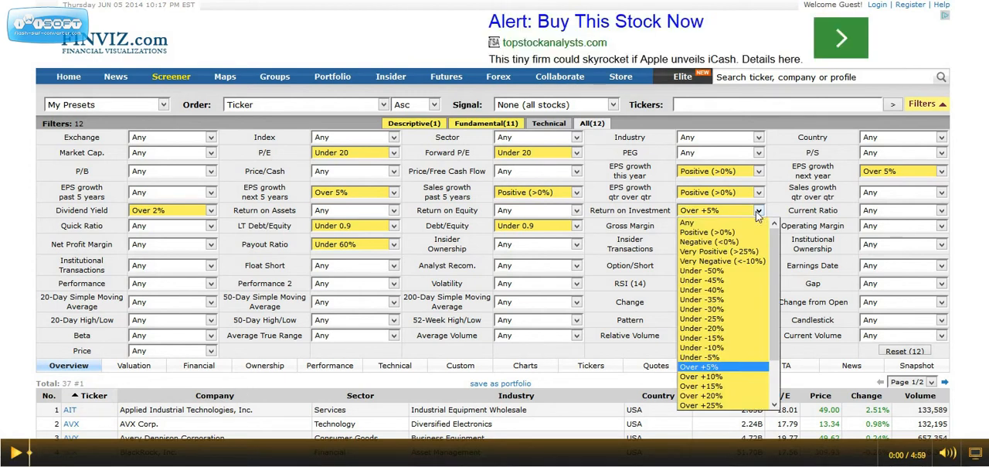
{"action": "left_click", "coordinate": [708, 377]}
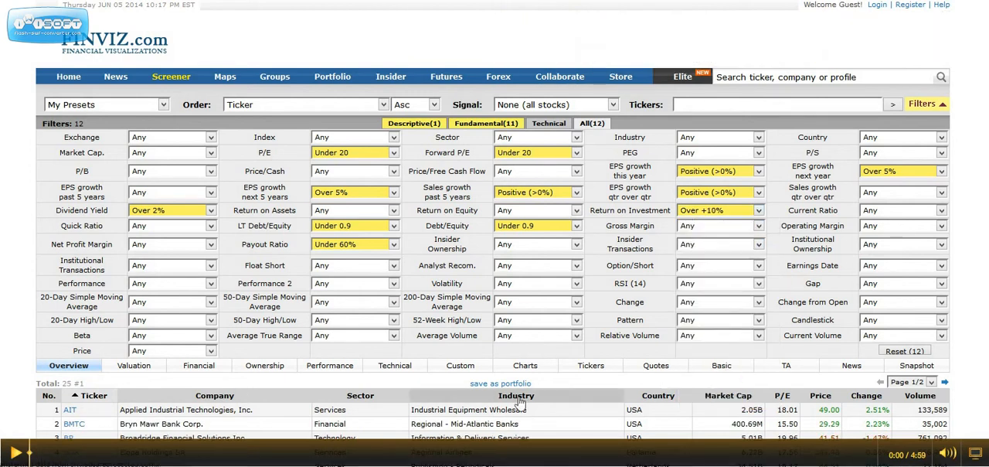
{"action": "scroll", "coordinate": [404, 380], "scroll_direction": "down", "scroll_amount": 3}
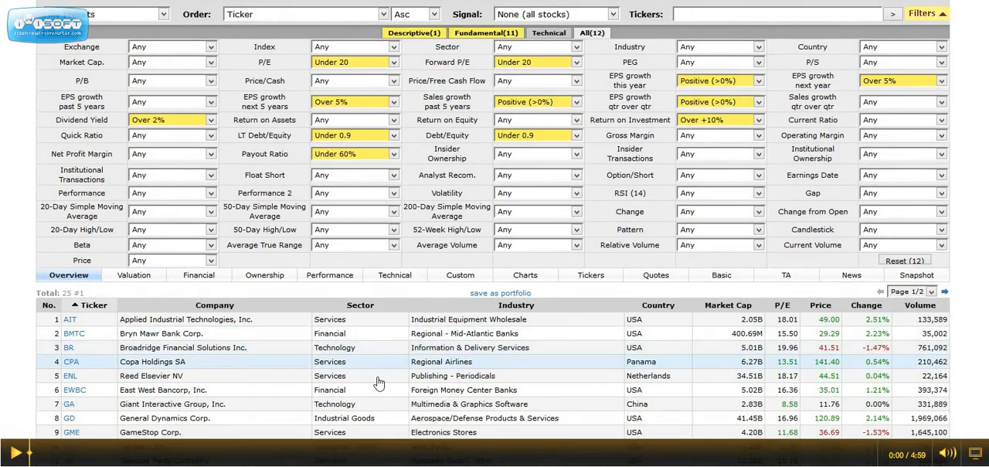
{"action": "scroll", "coordinate": [379, 383], "scroll_direction": "down", "scroll_amount": 4}
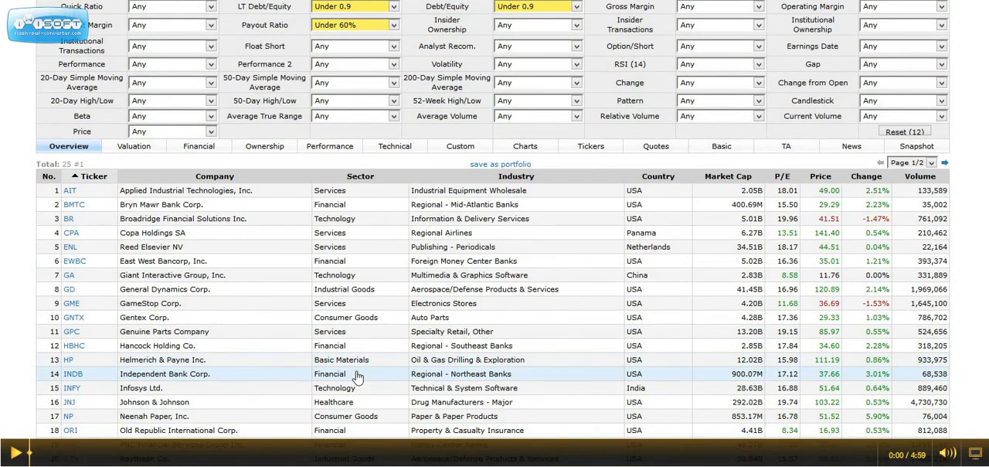
Set the 20-day simple moving average filter to Price above SMA20 and review the matching stocks.
{"action": "scroll", "coordinate": [351, 377], "scroll_direction": "up", "scroll_amount": 3}
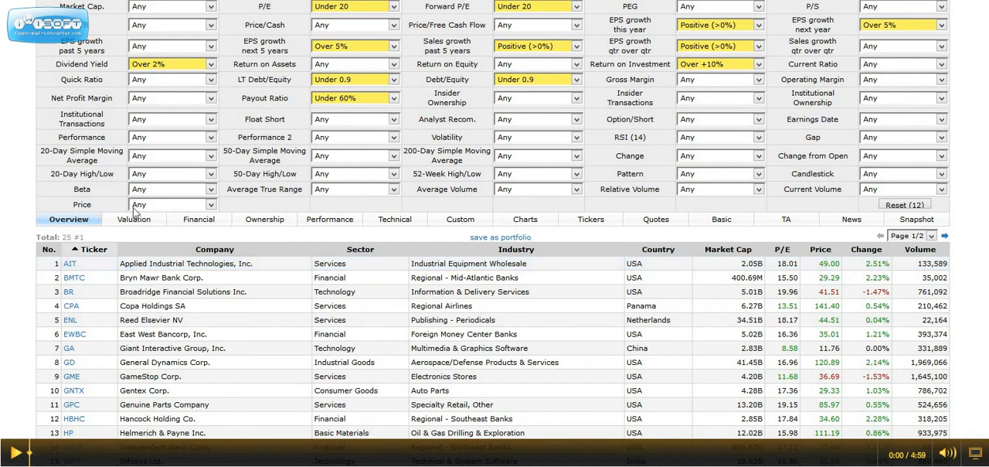
{"action": "scroll", "coordinate": [163, 213], "scroll_direction": "up", "scroll_amount": 5}
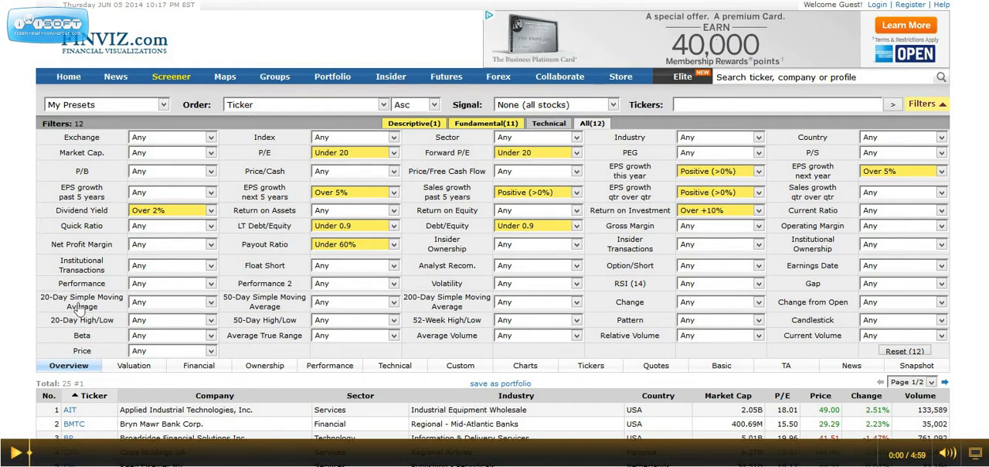
{"action": "left_click", "coordinate": [210, 304]}
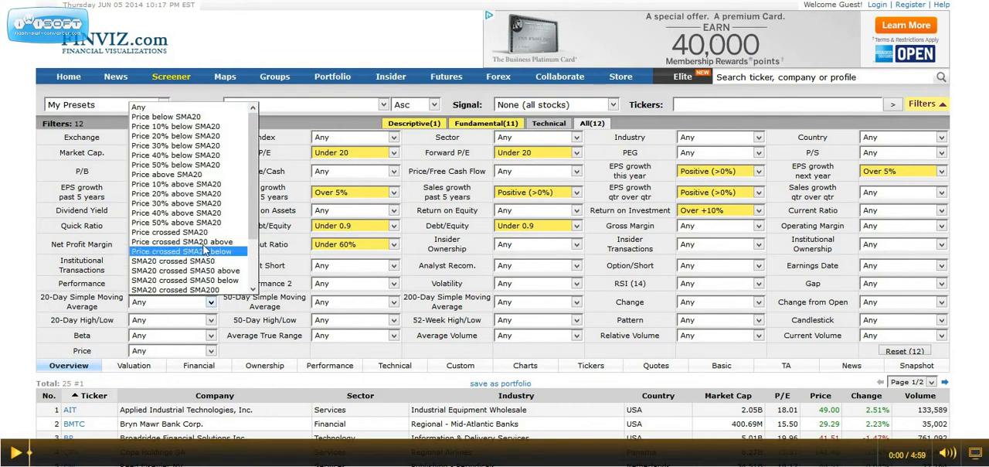
{"action": "left_click", "coordinate": [177, 175]}
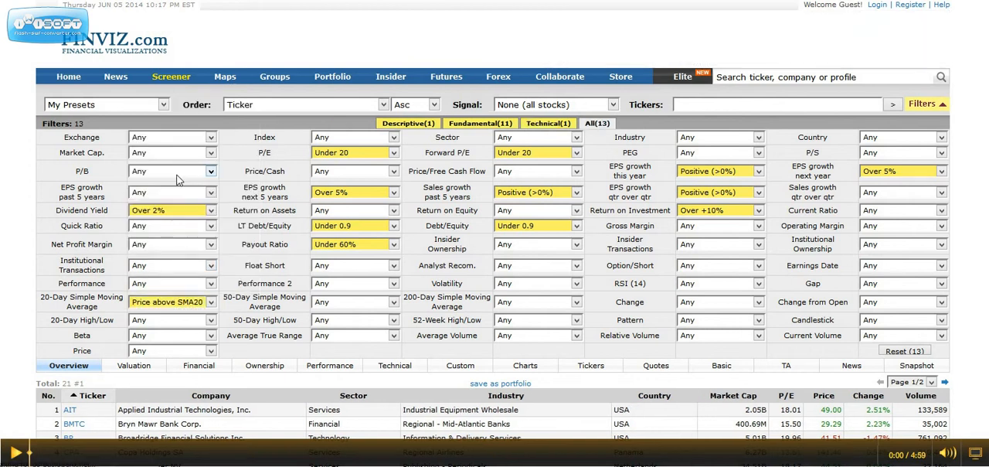
{"action": "scroll", "coordinate": [65, 310], "scroll_direction": "down", "scroll_amount": 2}
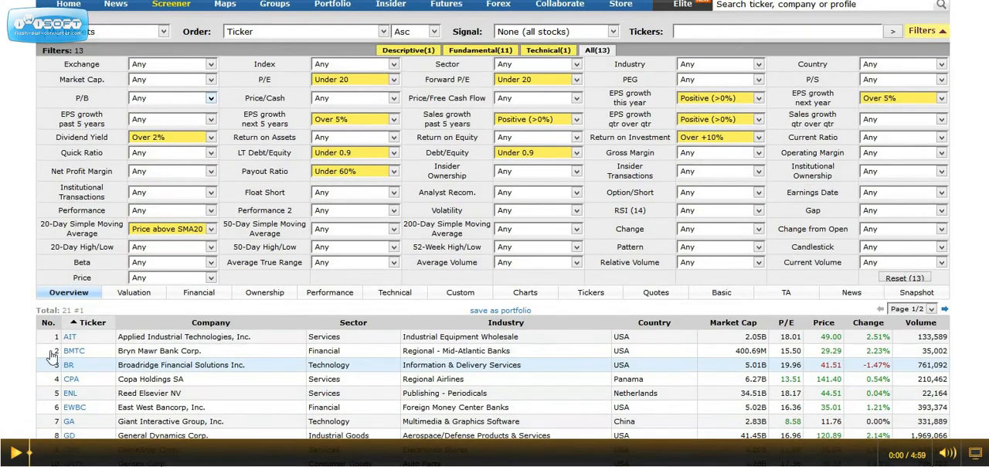
{"action": "scroll", "coordinate": [66, 310], "scroll_direction": "down", "scroll_amount": 4}
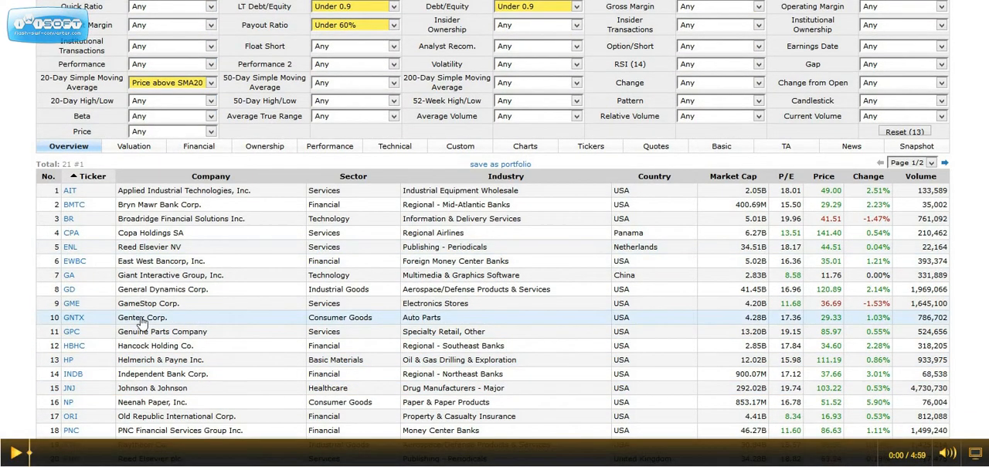
{"action": "scroll", "coordinate": [145, 368], "scroll_direction": "down", "scroll_amount": 1}
{"action": "scroll", "coordinate": [145, 367], "scroll_direction": "down", "scroll_amount": 1}
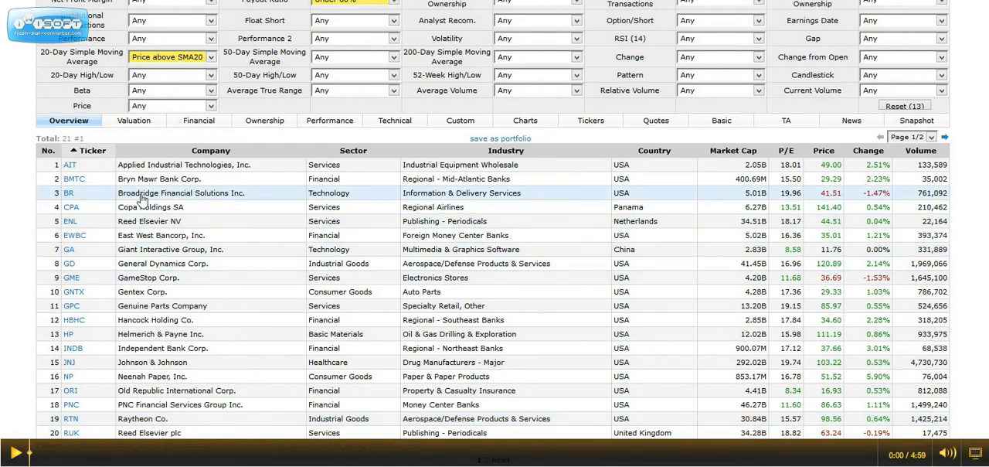
Show the financial data of the matching stocks and sort them by return on investment, highest first.
{"action": "scroll", "coordinate": [141, 200], "scroll_direction": "up", "scroll_amount": 2}
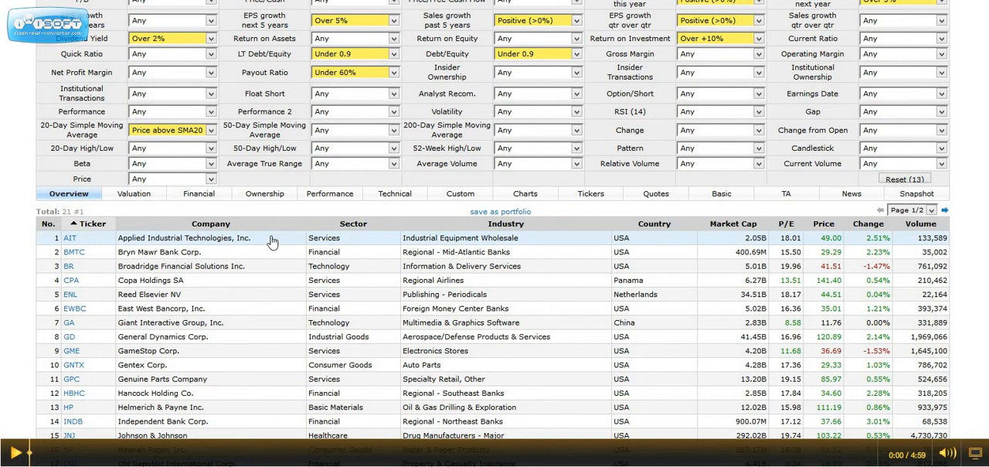
{"action": "left_click", "coordinate": [199, 198]}
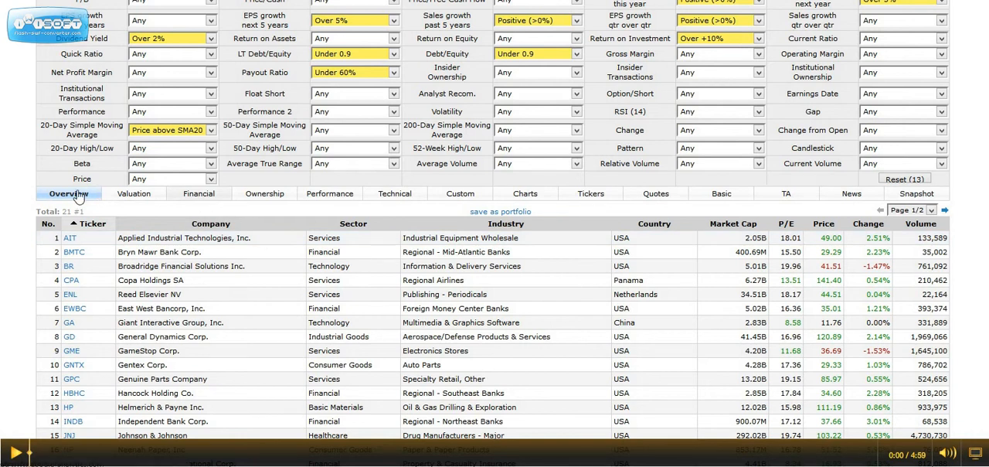
{"action": "scroll", "coordinate": [154, 340], "scroll_direction": "down", "scroll_amount": 3}
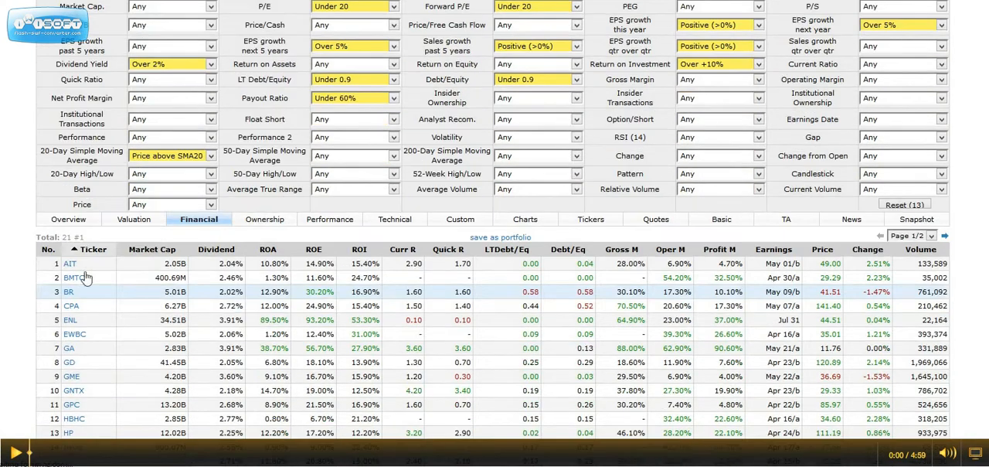
{"action": "left_click", "coordinate": [360, 249]}
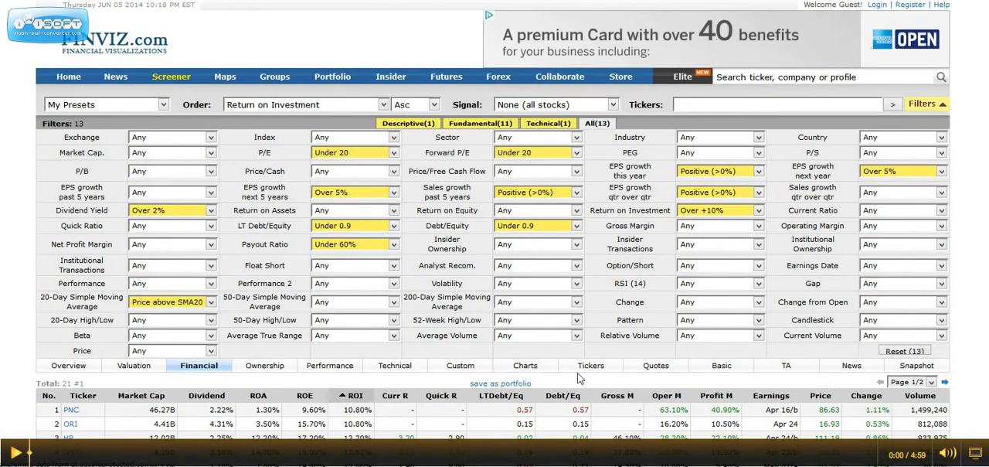
{"action": "left_click", "coordinate": [358, 397]}
{"action": "scroll", "coordinate": [486, 345], "scroll_direction": "down", "scroll_amount": 3}
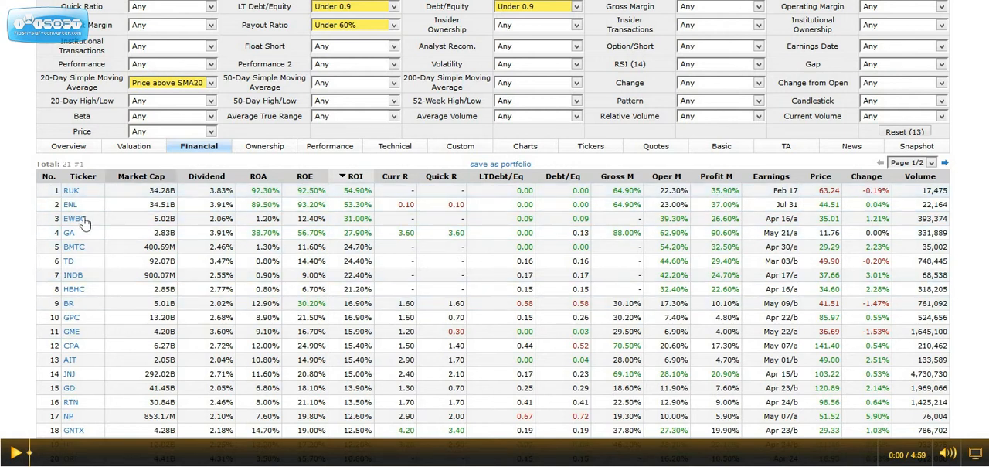
Preview the price charts of several listed stocks, including EWBC, TD, BR, GME and AIT, and open the JNJ stock page.
{"action": "mouse_move", "coordinate": [75, 209]}
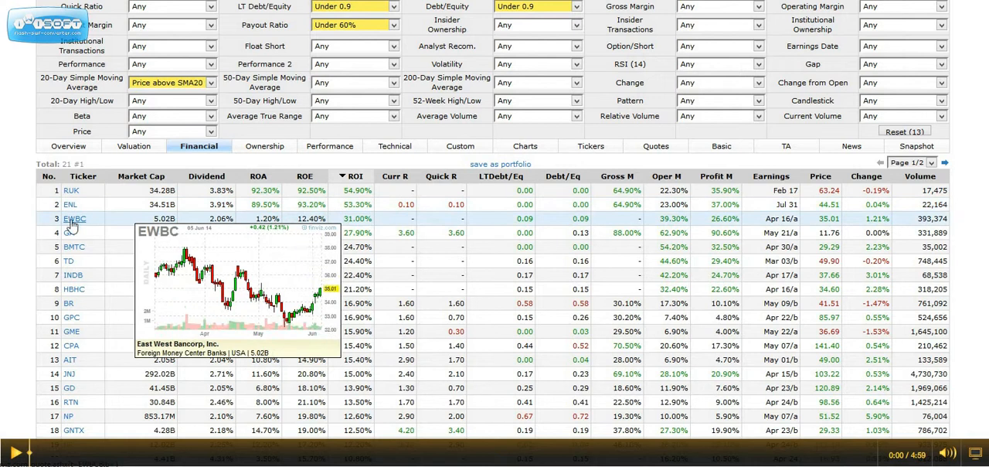
{"action": "mouse_move", "coordinate": [68, 253]}
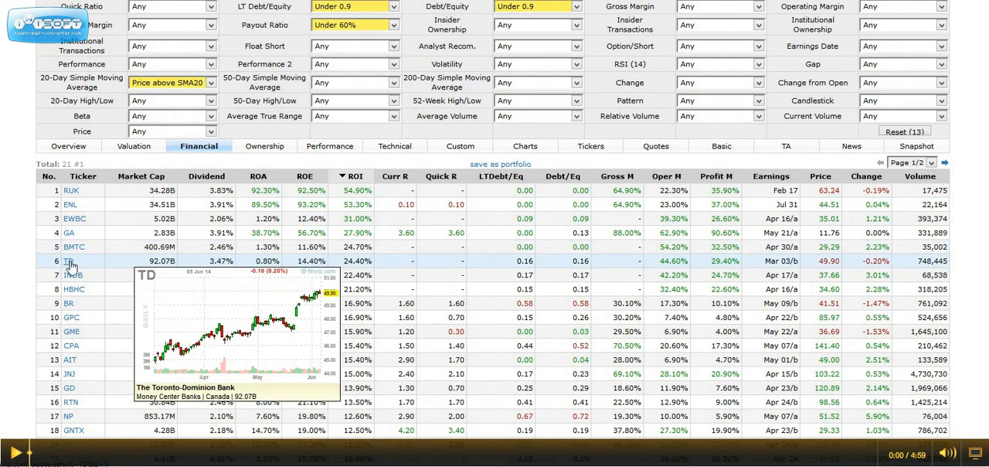
{"action": "mouse_move", "coordinate": [69, 308]}
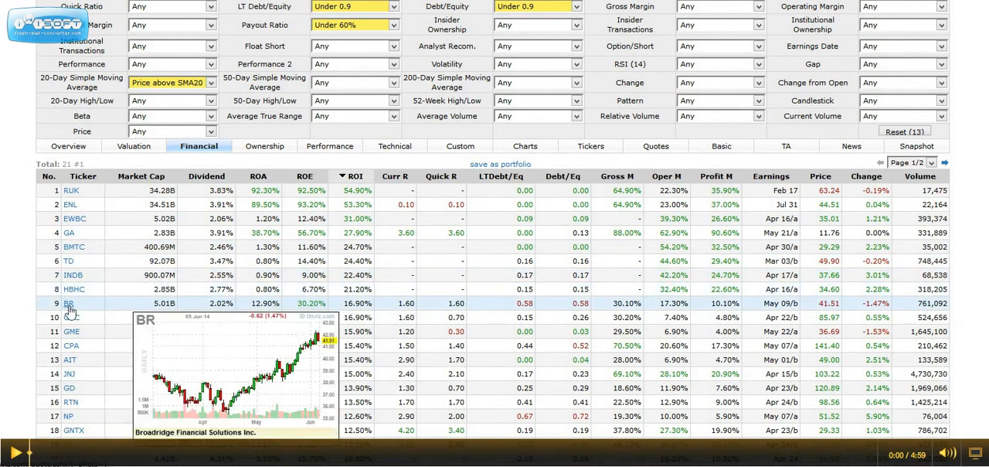
{"action": "mouse_move", "coordinate": [72, 324]}
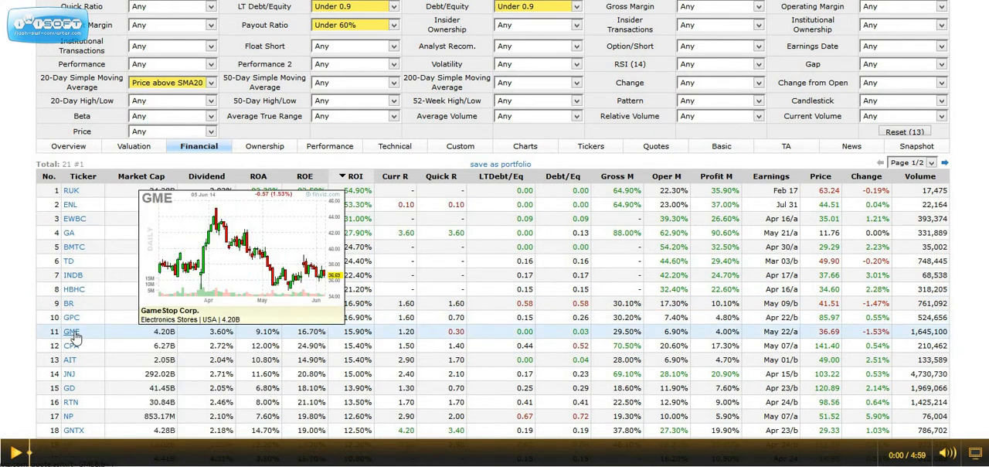
{"action": "mouse_move", "coordinate": [74, 350]}
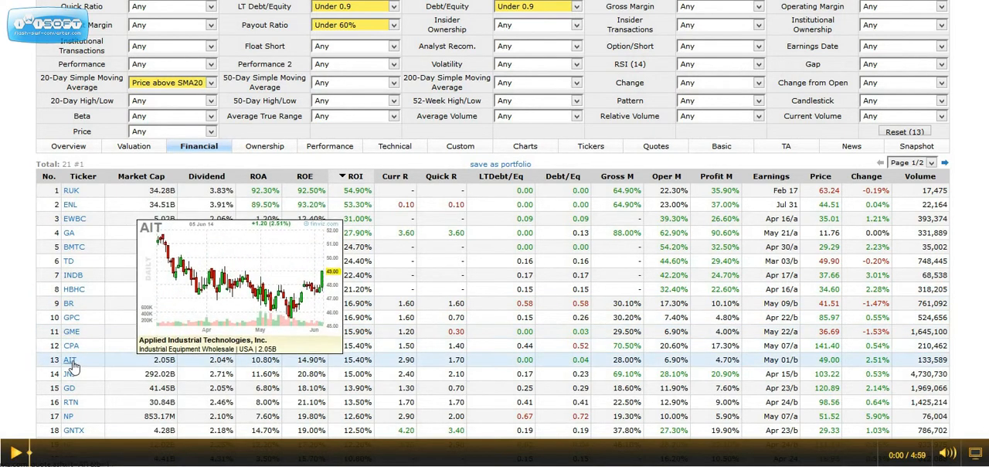
{"action": "mouse_move", "coordinate": [70, 379]}
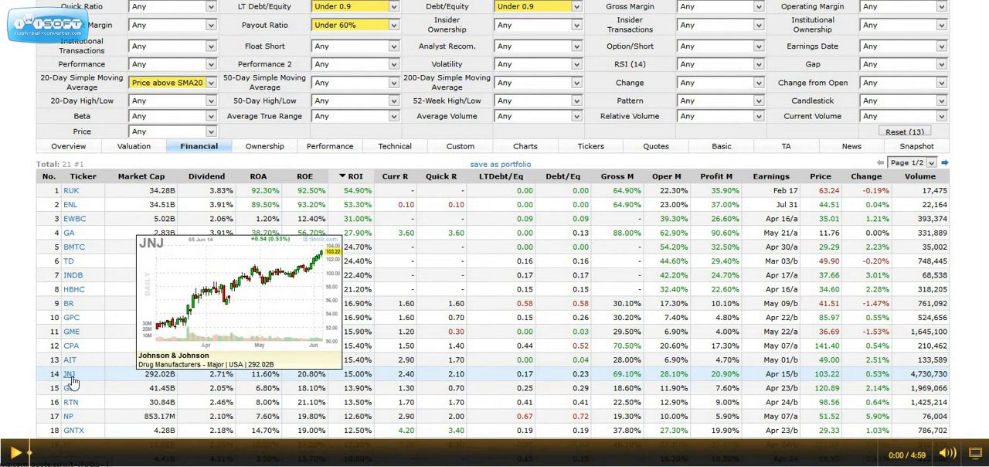
{"action": "left_click", "coordinate": [70, 375]}
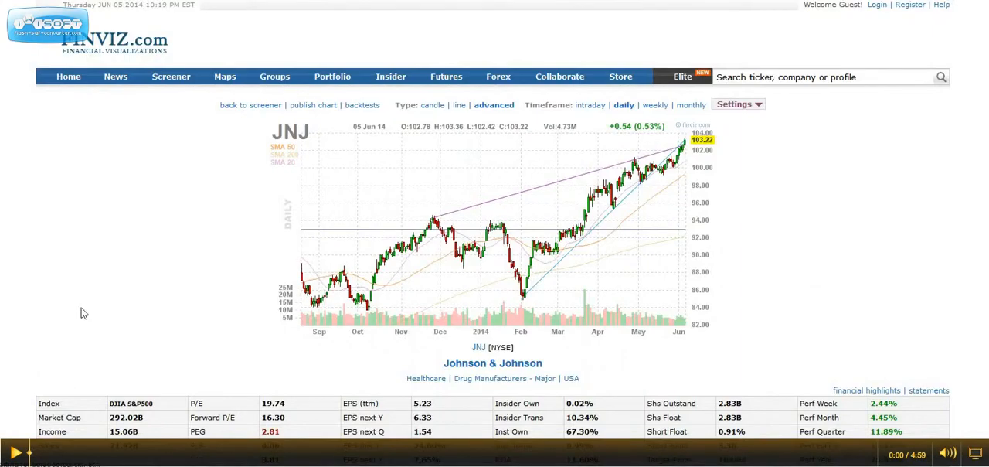